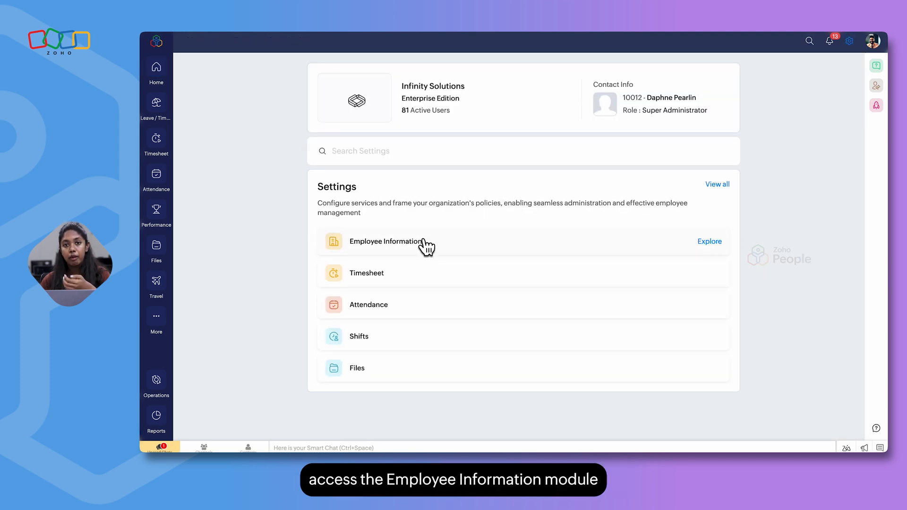
Open the HR Process settings in Employee Information, review whether the feature is enabled, and return to the process list.
{"action": "left_click", "coordinate": [425, 244]}
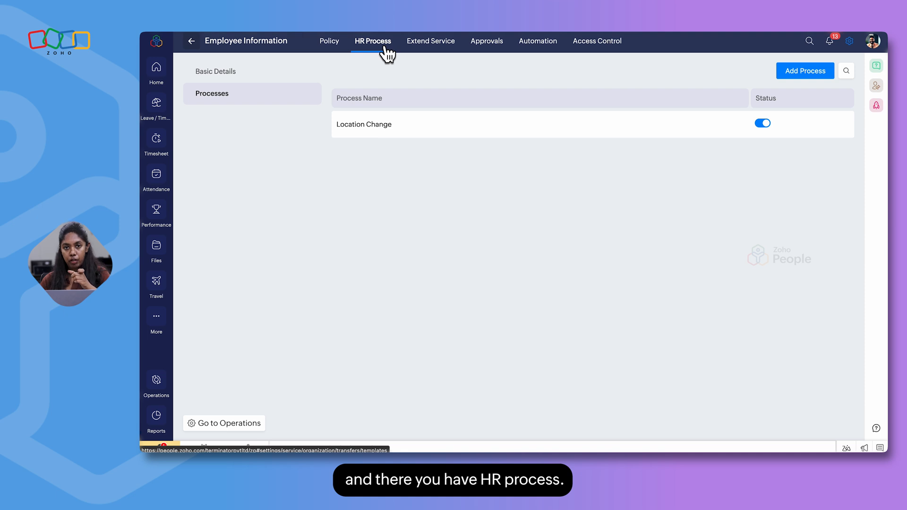
{"action": "left_click", "coordinate": [236, 71]}
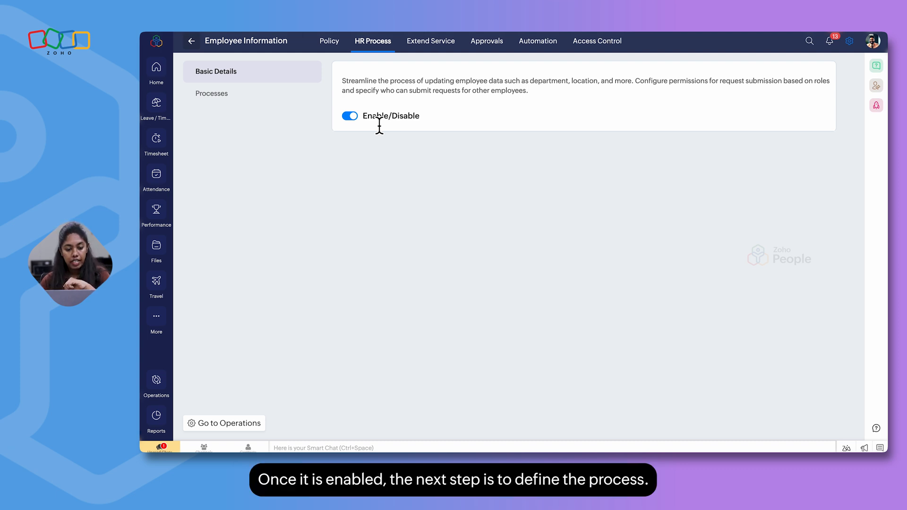
{"action": "left_click", "coordinate": [227, 95]}
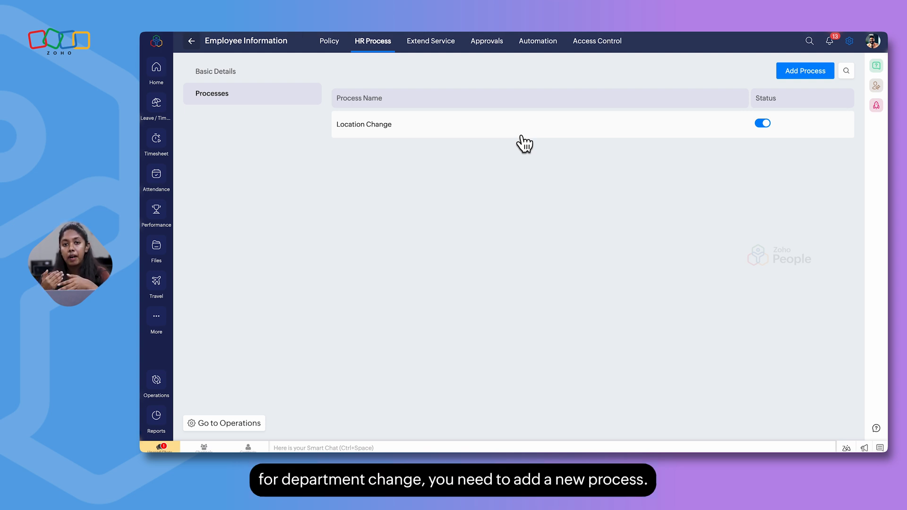
Start a new HR process with the name "Deprtament Change", code "DL" and the purple color.
{"action": "left_click", "coordinate": [791, 71]}
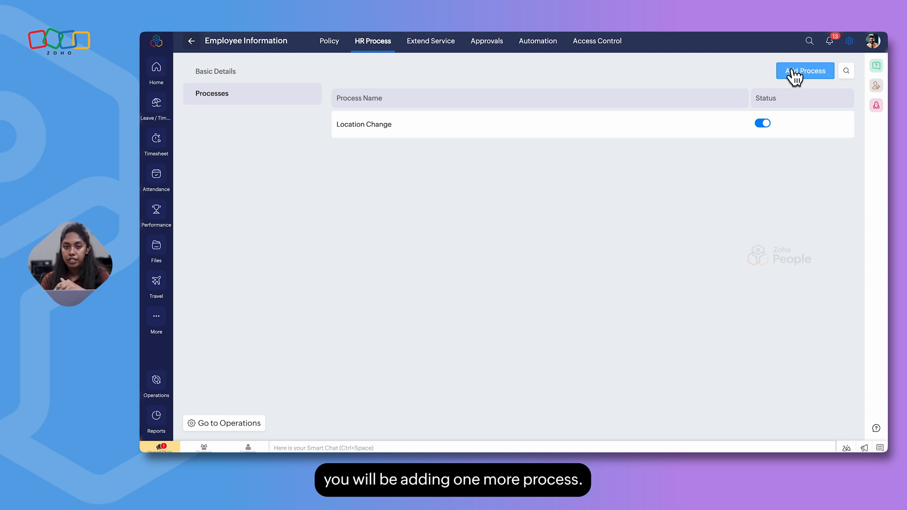
{"action": "left_click", "coordinate": [797, 73]}
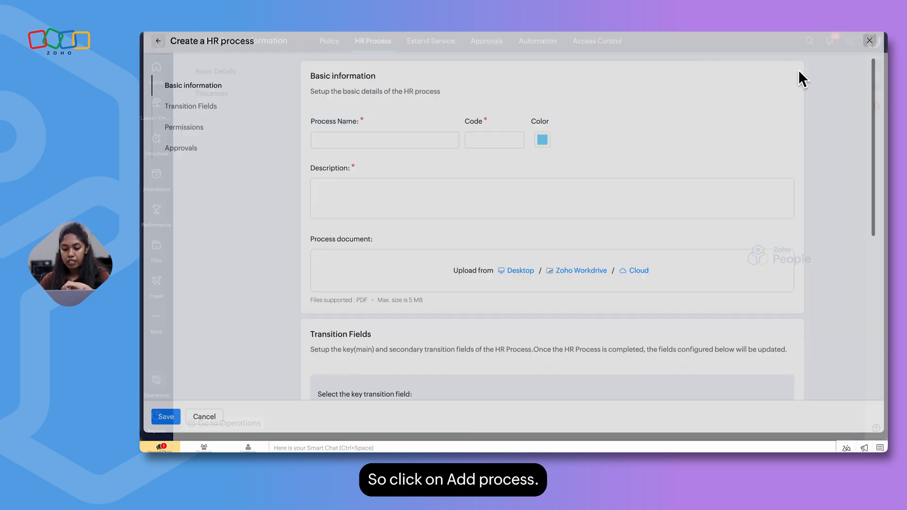
{"action": "left_click", "coordinate": [409, 149]}
{"action": "type", "text": "Deprtament Change"}
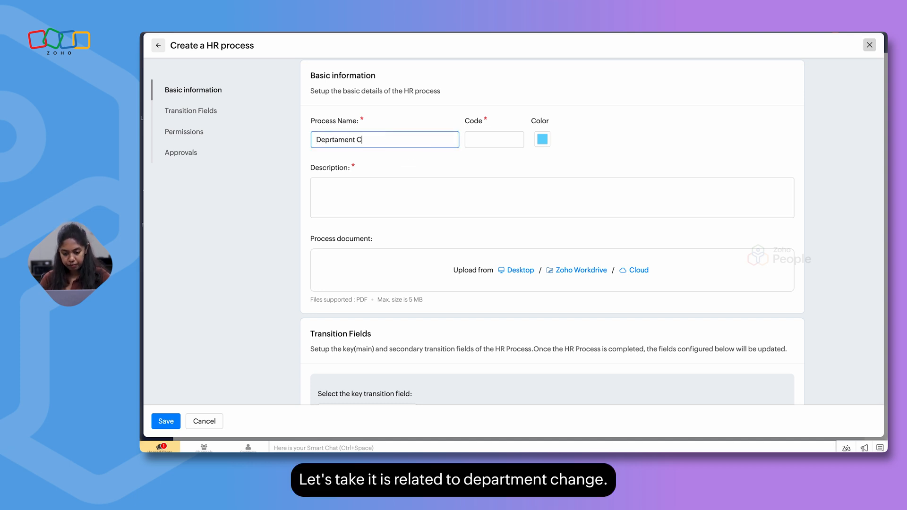
{"action": "left_click", "coordinate": [483, 140]}
{"action": "type", "text": "DL"}
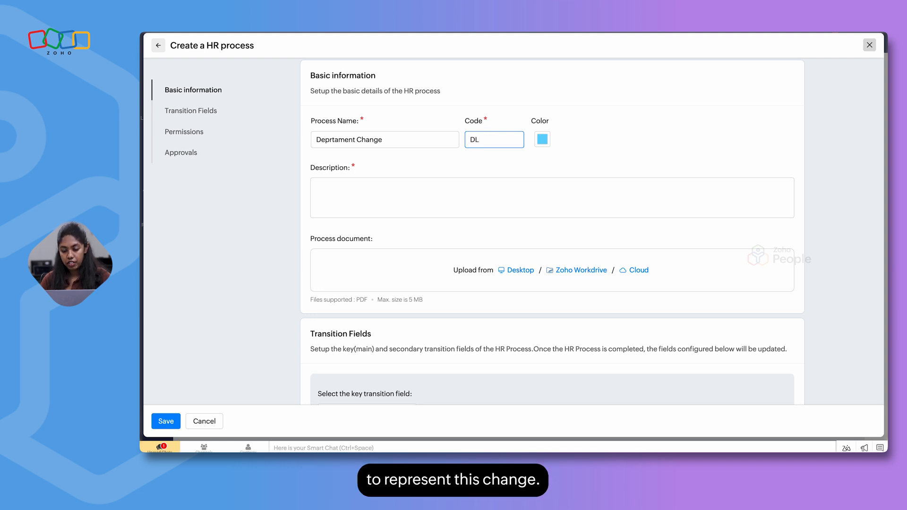
{"action": "left_click", "coordinate": [544, 144]}
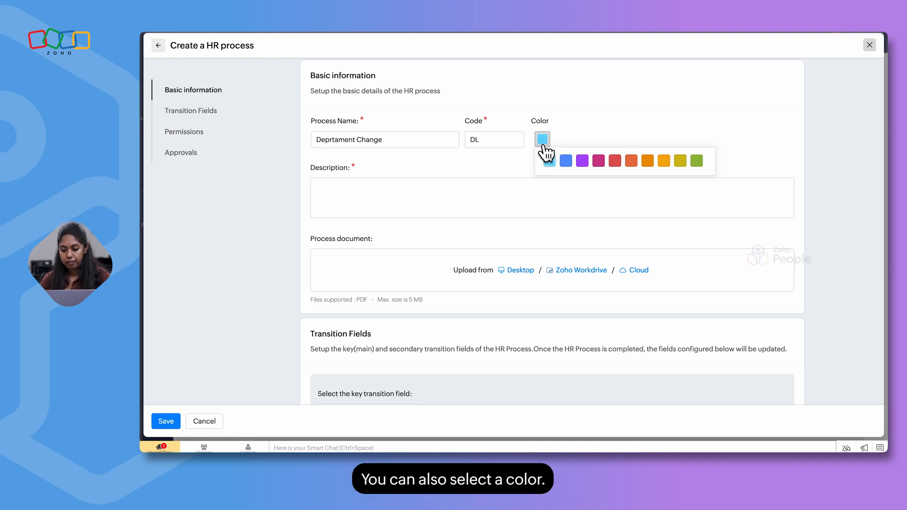
{"action": "left_click", "coordinate": [583, 159]}
Fill the description with a copy of the process name, edited to read "Departament Change".
{"action": "left_click", "coordinate": [435, 199]}
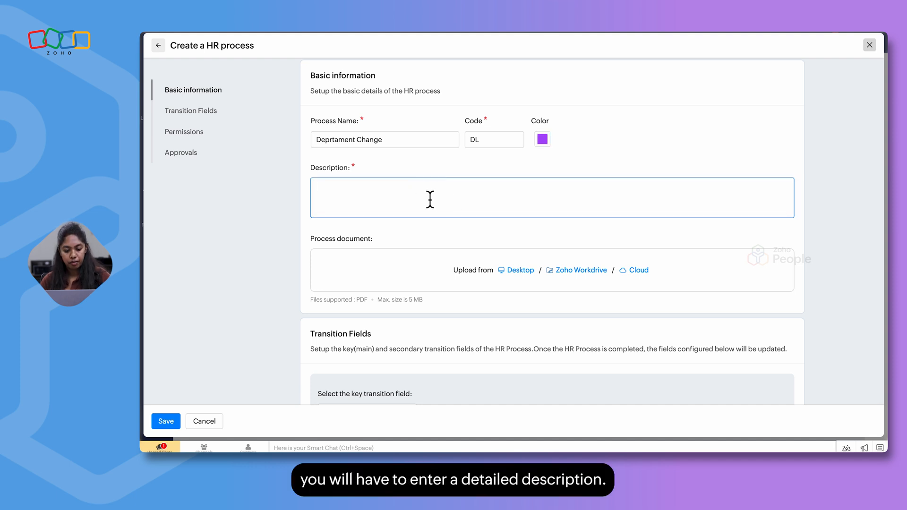
{"action": "left_click_drag", "start_coordinate": [321, 144], "coordinate": [451, 147]}
{"action": "key", "text": "ctrl+c"}
{"action": "left_click", "coordinate": [371, 215]}
{"action": "key", "text": "ctrl+v"}
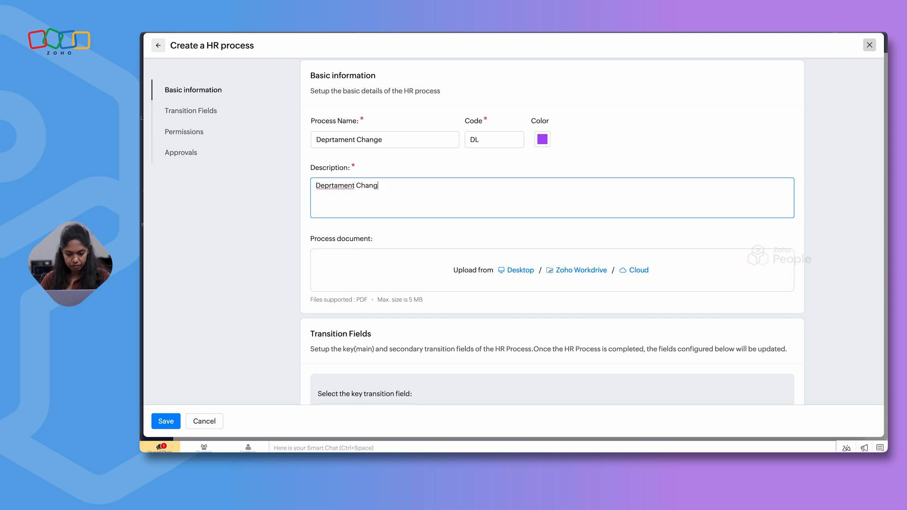
{"action": "left_click", "coordinate": [334, 186]}
{"action": "key", "text": "BackSpace"}
{"action": "type", "text": "ar"}
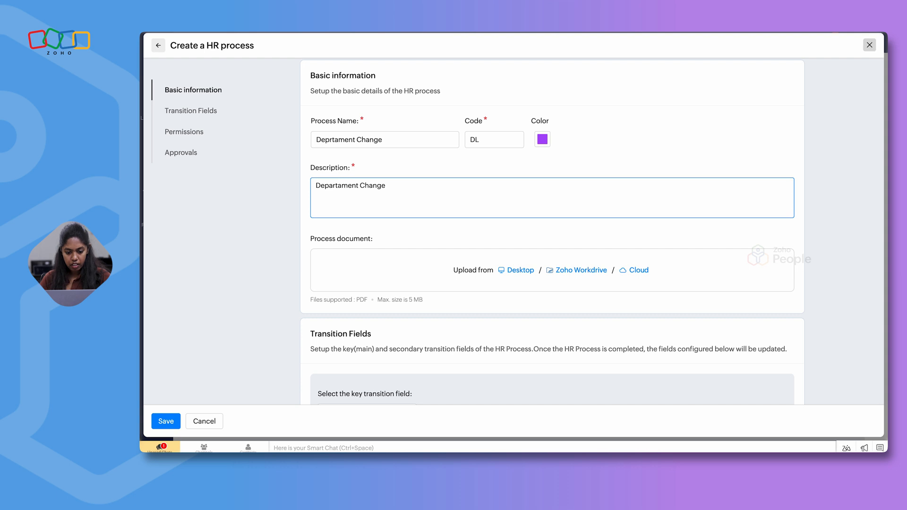
Include changes to secondary fields for the Department transition and add Designation as a mandatory secondary field.
{"action": "scroll", "coordinate": [385, 231], "scroll_direction": "down", "scroll_amount": 1}
{"action": "scroll", "coordinate": [385, 229], "scroll_direction": "down", "scroll_amount": 2}
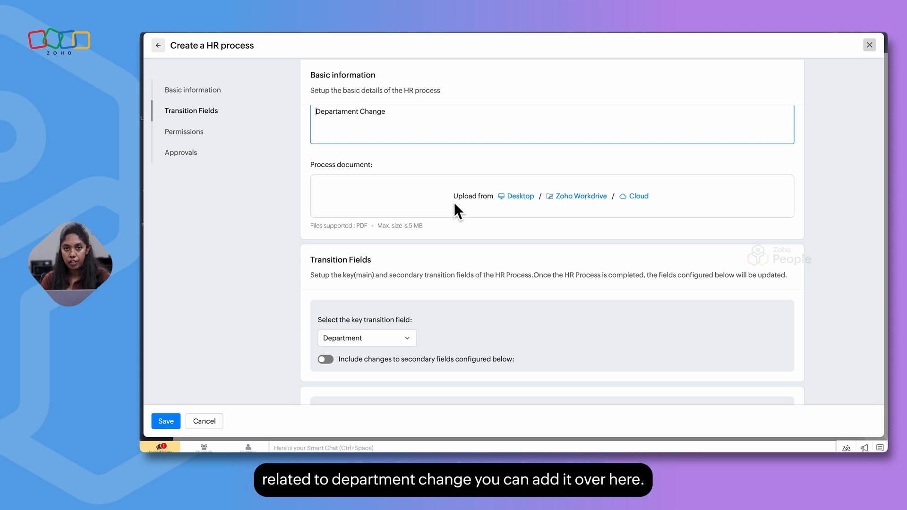
{"action": "scroll", "coordinate": [454, 202], "scroll_direction": "down", "scroll_amount": 5}
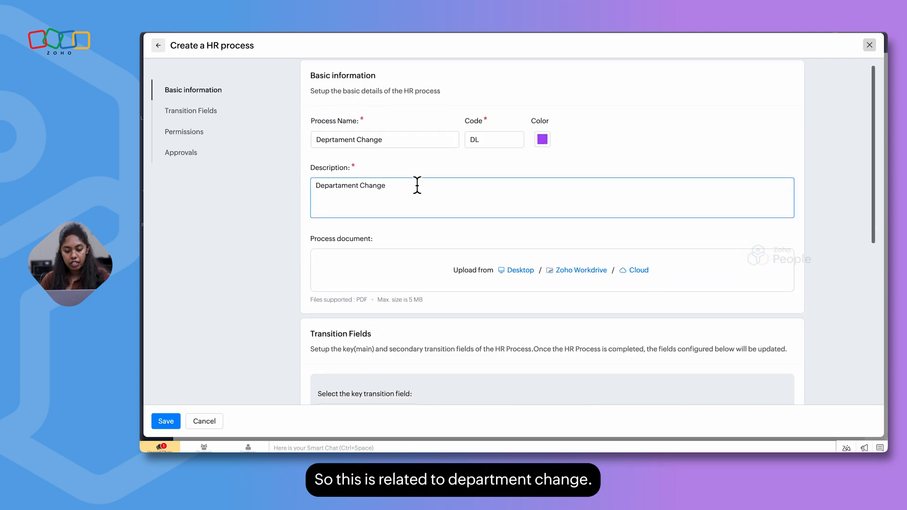
{"action": "scroll", "coordinate": [417, 185], "scroll_direction": "down", "scroll_amount": 5}
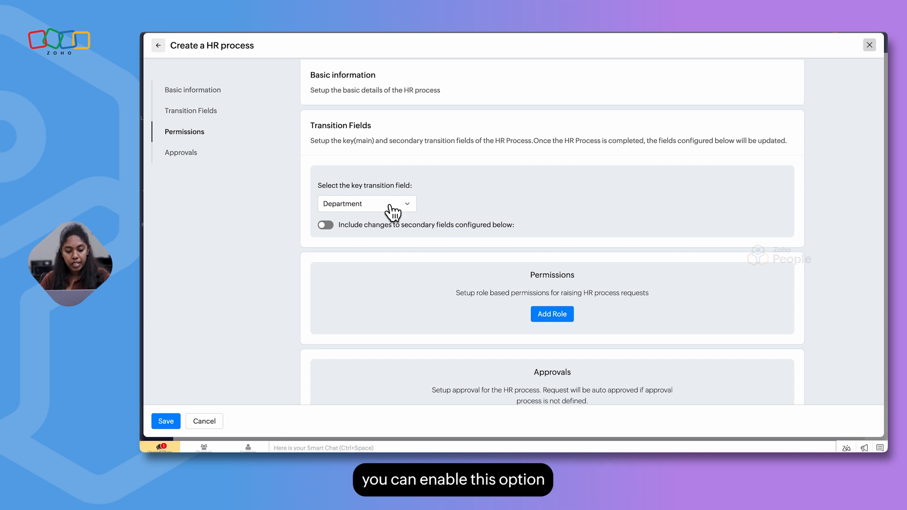
{"action": "left_click", "coordinate": [326, 225]}
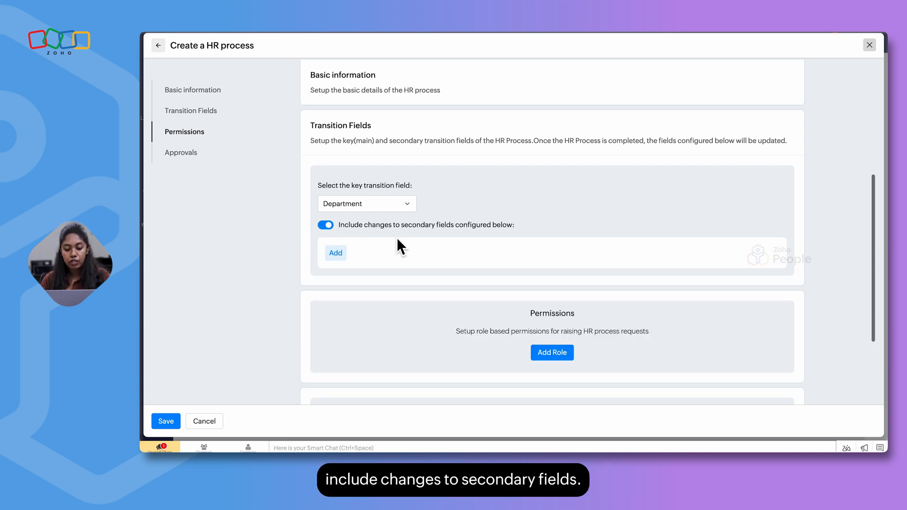
{"action": "left_click", "coordinate": [336, 253]}
{"action": "left_click", "coordinate": [385, 270]}
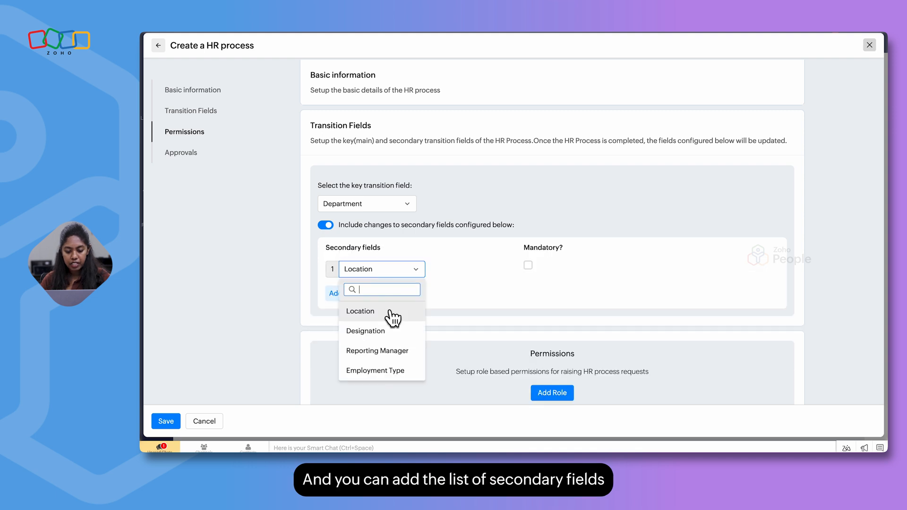
{"action": "left_click", "coordinate": [388, 329]}
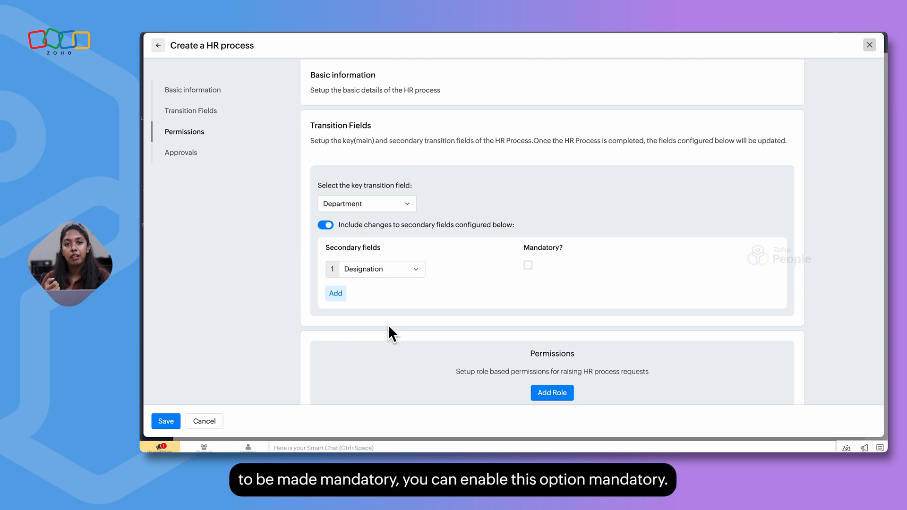
{"action": "left_click", "coordinate": [527, 265]}
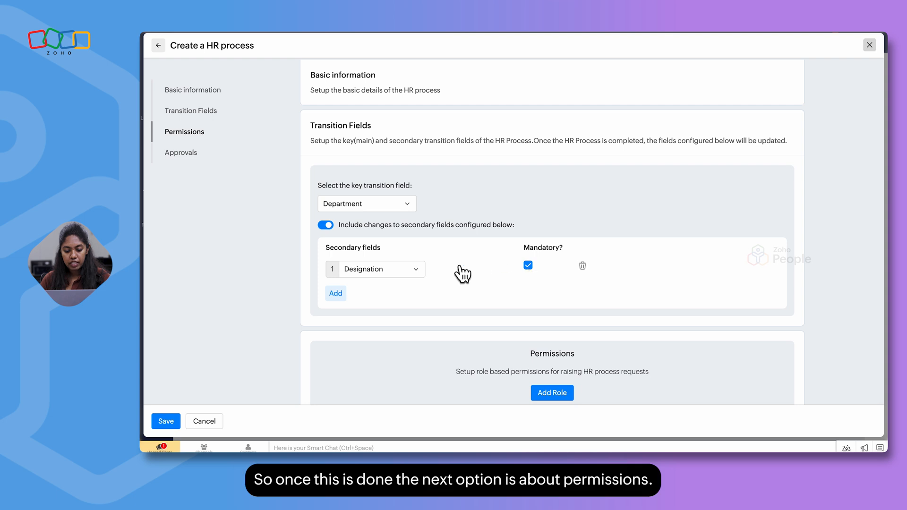
Add a permission for the Team member role to raise requests for Self.
{"action": "scroll", "coordinate": [492, 283], "scroll_direction": "down", "scroll_amount": 3}
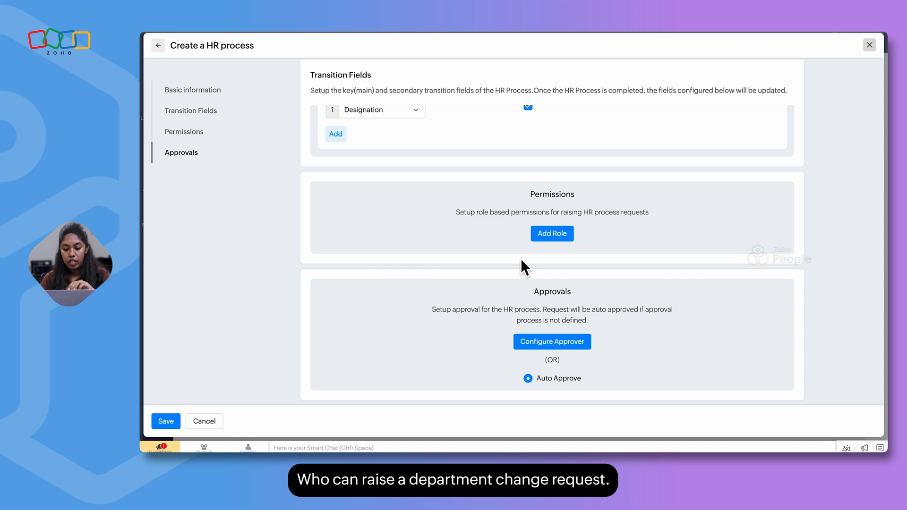
{"action": "left_click", "coordinate": [561, 236]}
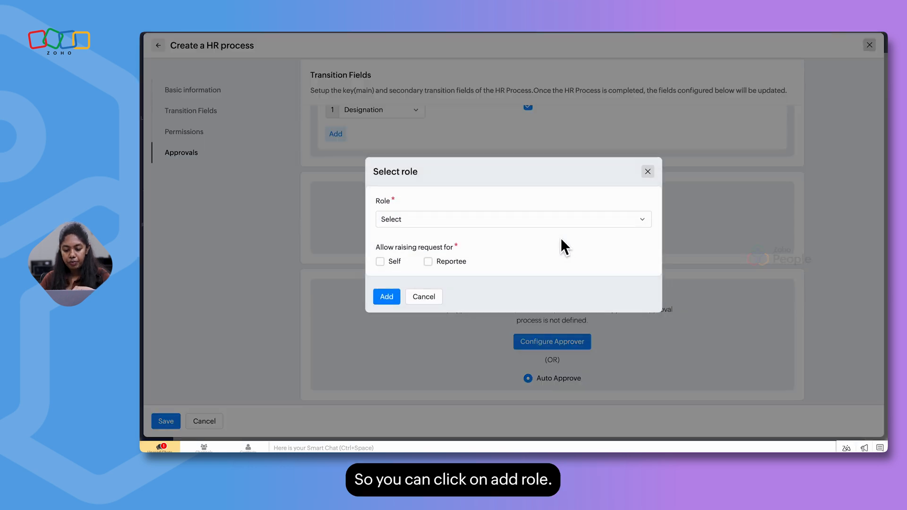
{"action": "left_click", "coordinate": [461, 220]}
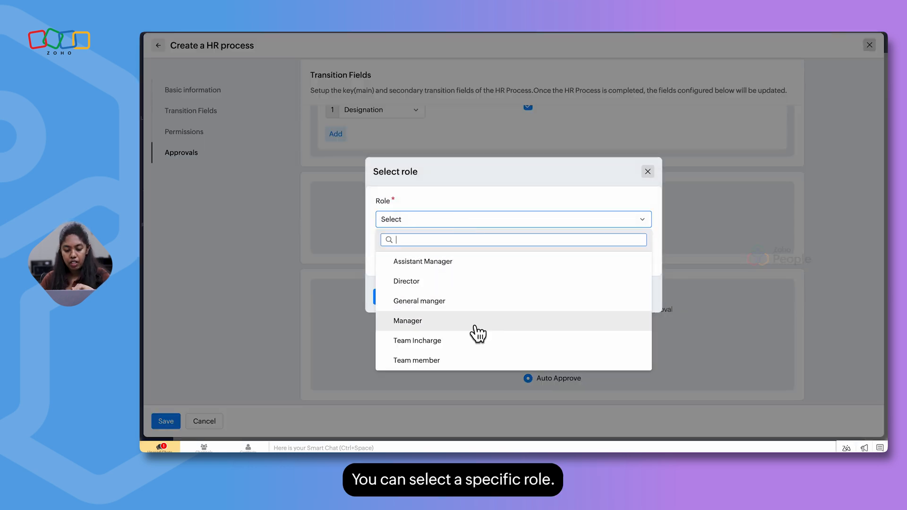
{"action": "left_click", "coordinate": [454, 362]}
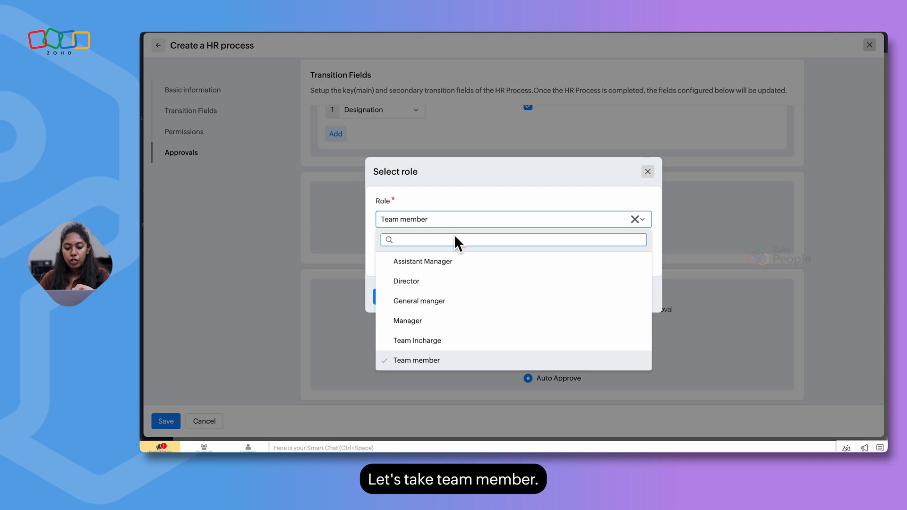
{"action": "left_click", "coordinate": [452, 199]}
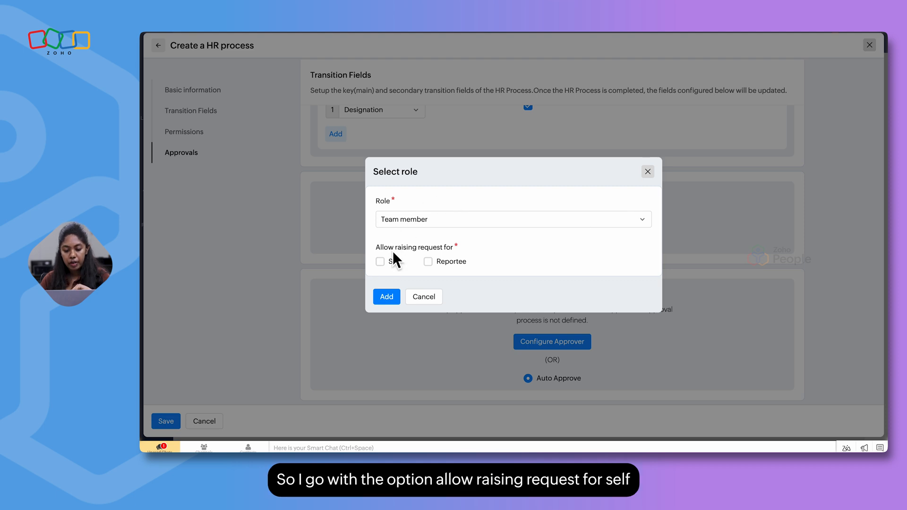
{"action": "left_click", "coordinate": [380, 262]}
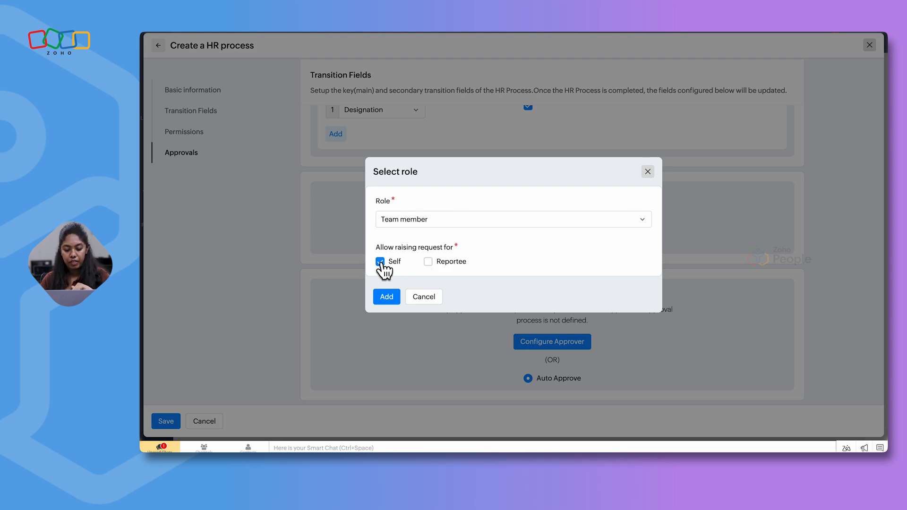
{"action": "left_click", "coordinate": [387, 297]}
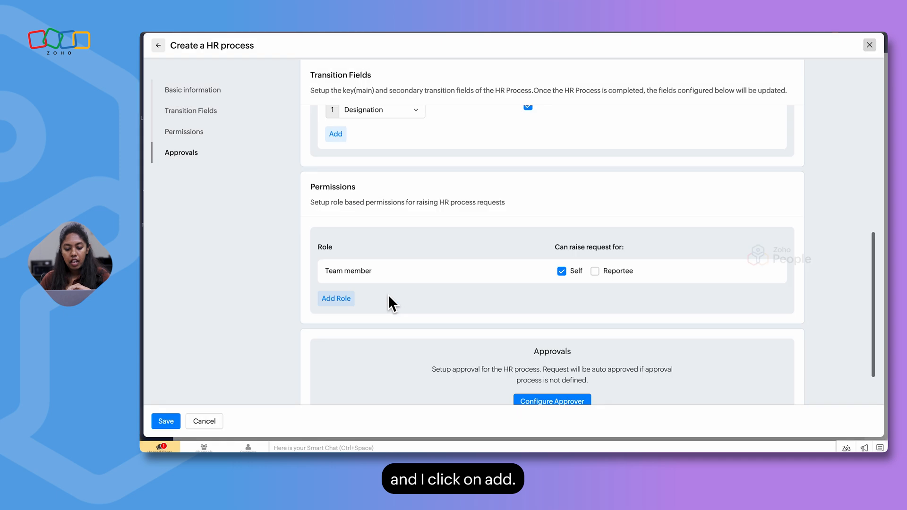
Add a permission for the Manager role to raise requests for both Self and Reportee.
{"action": "left_click", "coordinate": [349, 300]}
{"action": "left_click", "coordinate": [431, 219]}
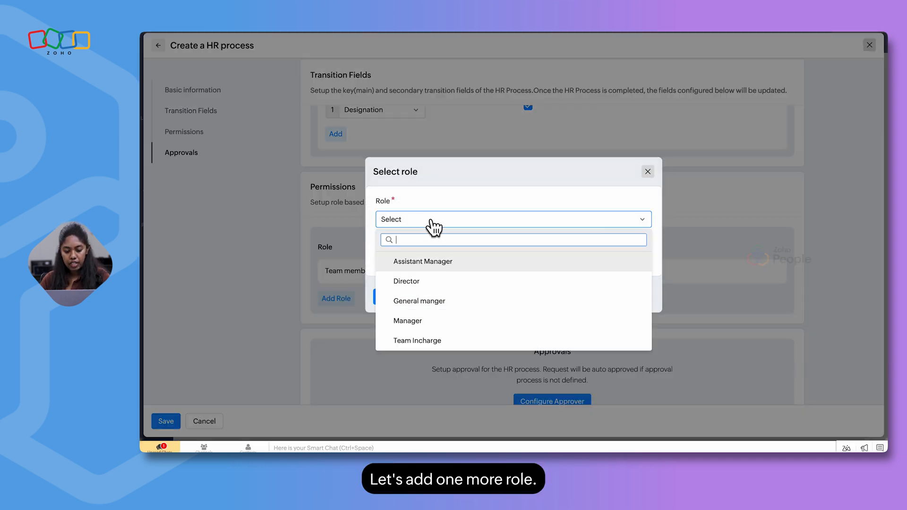
{"action": "left_click", "coordinate": [434, 322]}
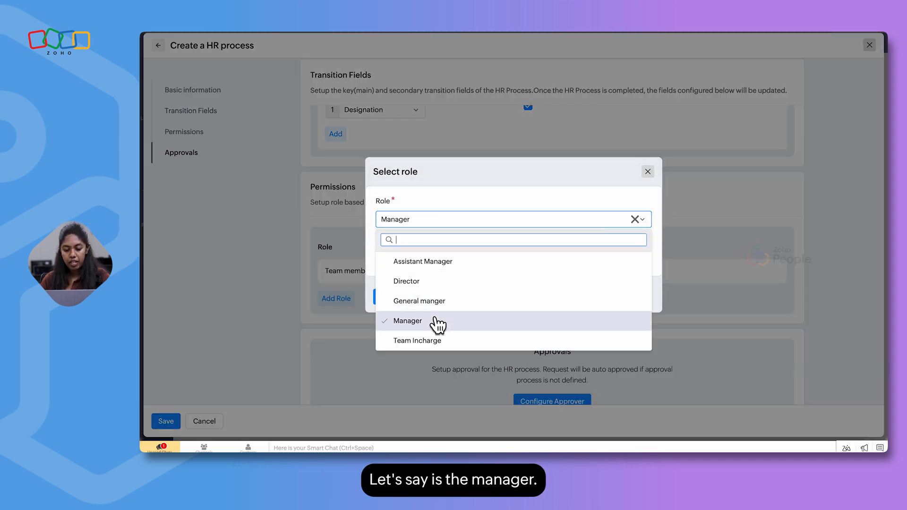
{"action": "left_click", "coordinate": [503, 208]}
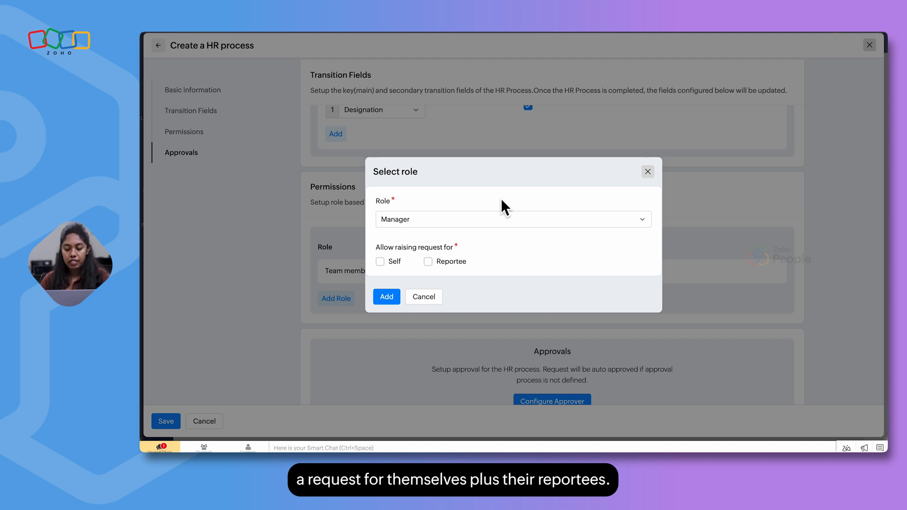
{"action": "left_click", "coordinate": [380, 262]}
{"action": "left_click", "coordinate": [428, 261]}
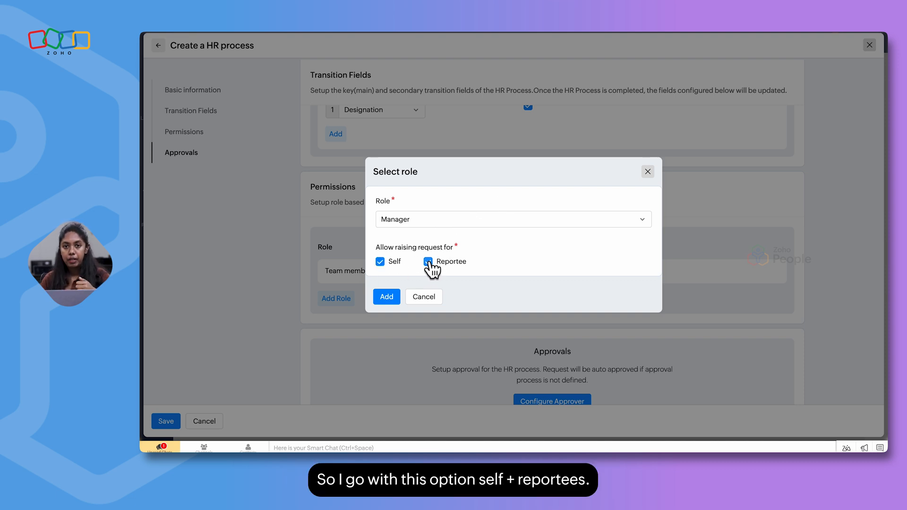
{"action": "left_click", "coordinate": [388, 297]}
Configure a single-level Reporting To approver and save the HR process.
{"action": "scroll", "coordinate": [455, 308], "scroll_direction": "down", "scroll_amount": 2}
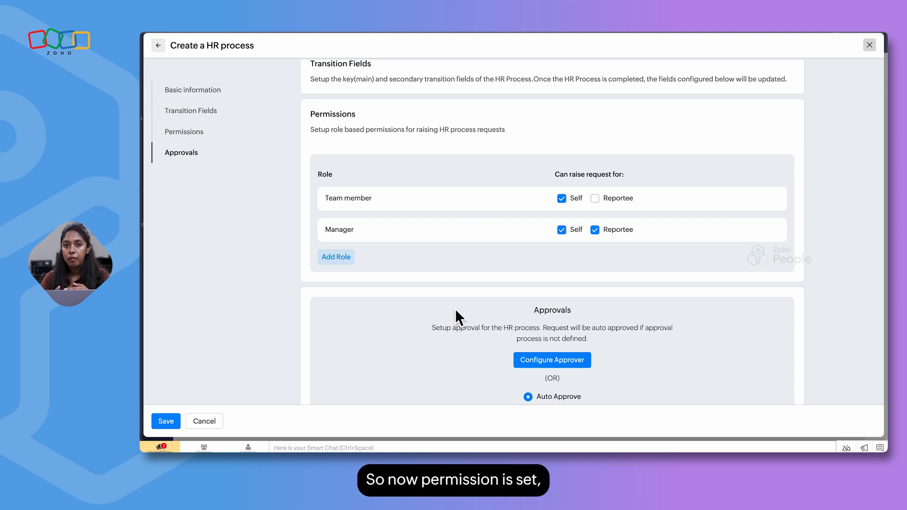
{"action": "scroll", "coordinate": [455, 308], "scroll_direction": "down", "scroll_amount": 1}
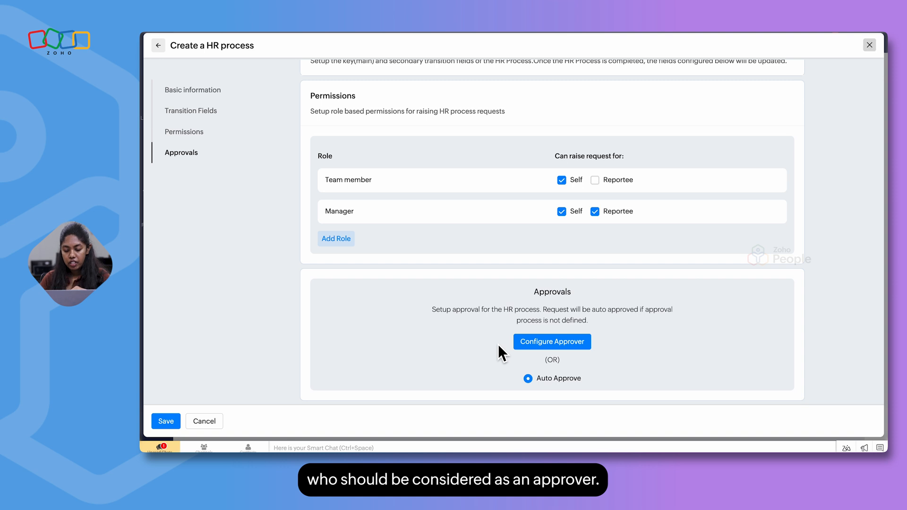
{"action": "left_click", "coordinate": [565, 344]}
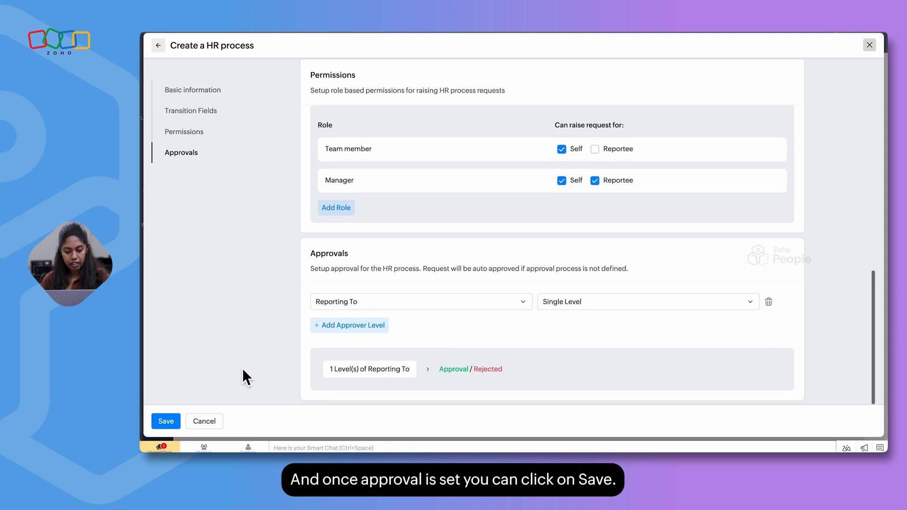
{"action": "left_click", "coordinate": [166, 421]}
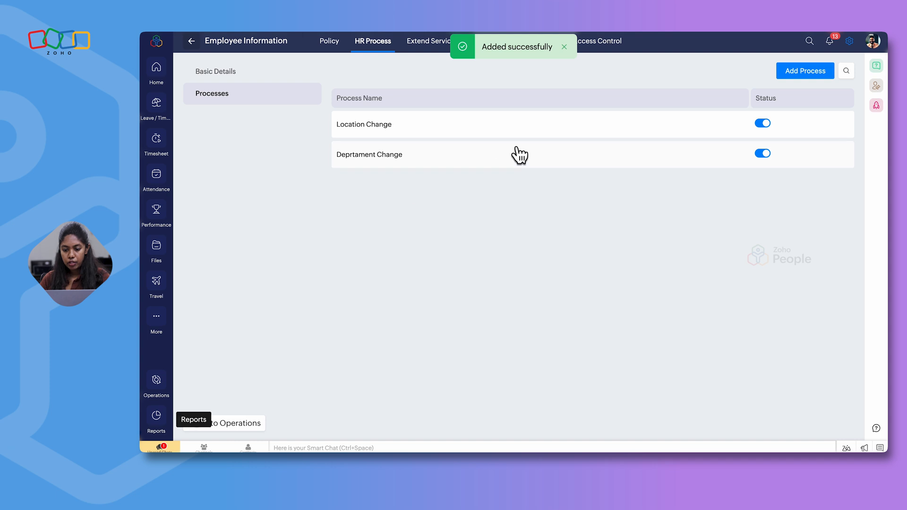
{"action": "left_click", "coordinate": [563, 47]}
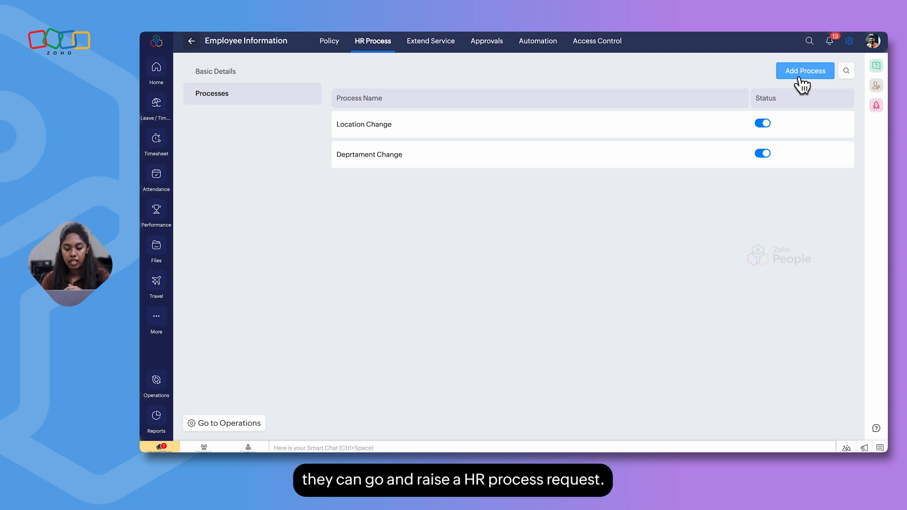
Go to the HR Process records of the Employee Information service in Operations.
{"action": "left_click", "coordinate": [155, 384]}
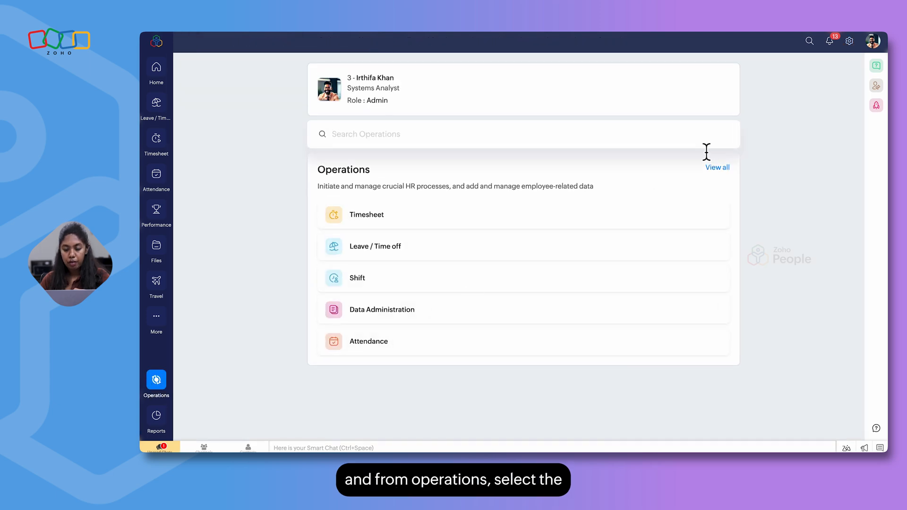
{"action": "left_click", "coordinate": [718, 167]}
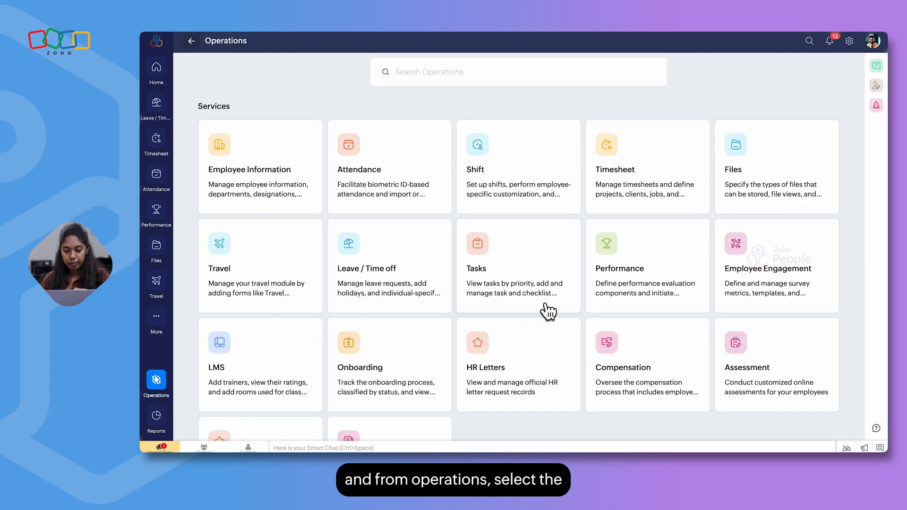
{"action": "scroll", "coordinate": [545, 311], "scroll_direction": "down", "scroll_amount": 2}
{"action": "scroll", "coordinate": [544, 310], "scroll_direction": "up", "scroll_amount": 1}
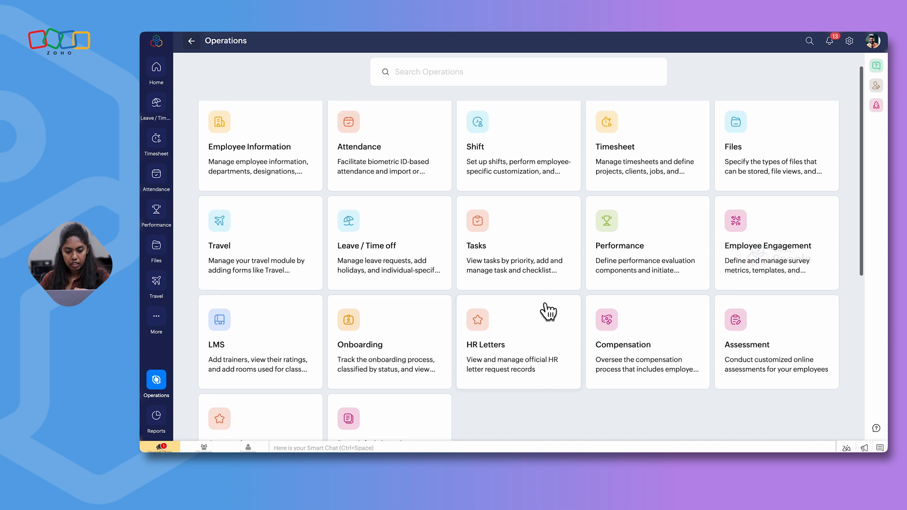
{"action": "left_click", "coordinate": [273, 146]}
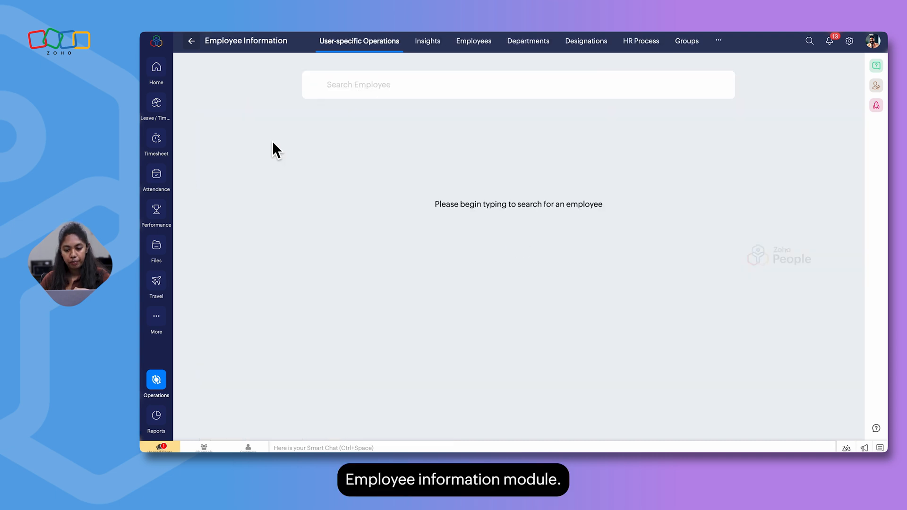
{"action": "left_click", "coordinate": [645, 42]}
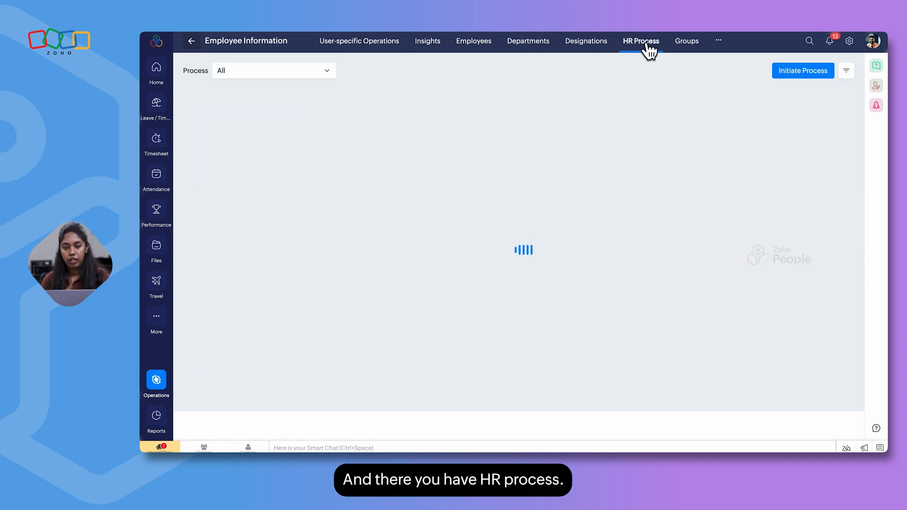
Initiate a Deprtament Change process for the fourth employee in the selection list and proceed to the request details.
{"action": "left_click", "coordinate": [798, 75]}
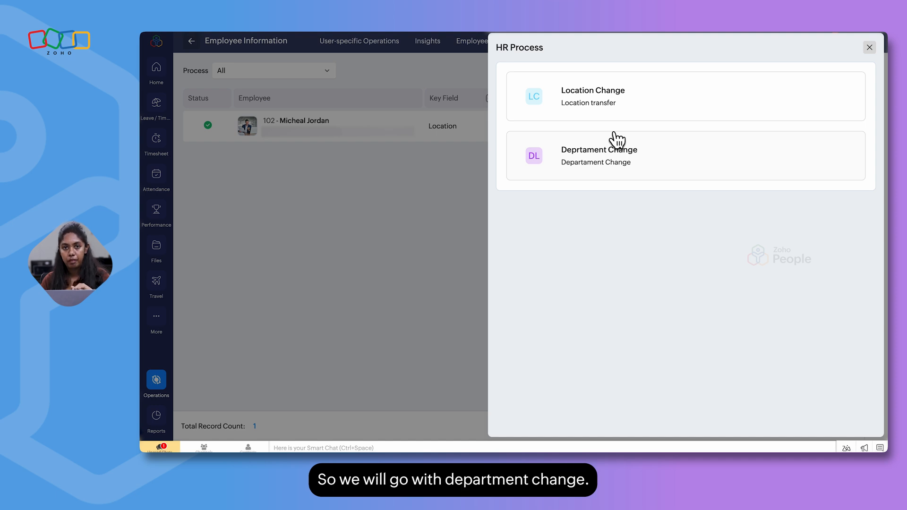
{"action": "left_click", "coordinate": [611, 151]}
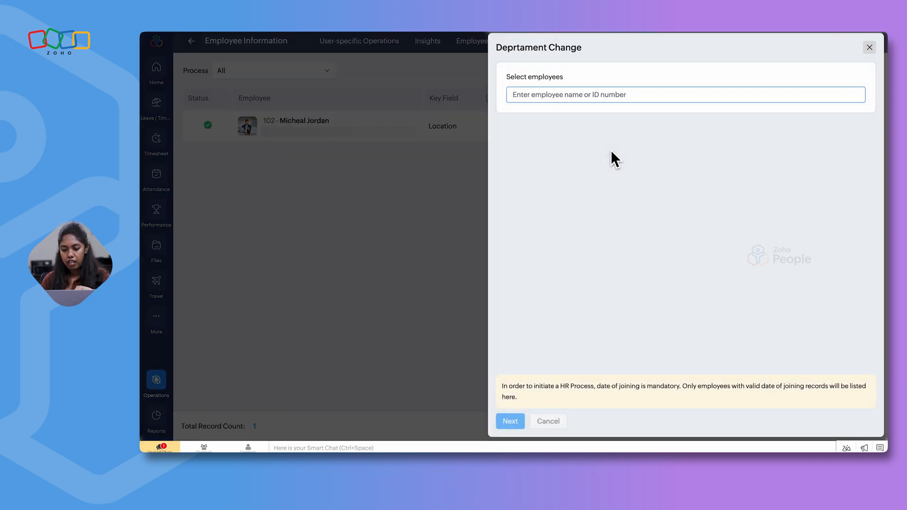
{"action": "left_click", "coordinate": [586, 97]}
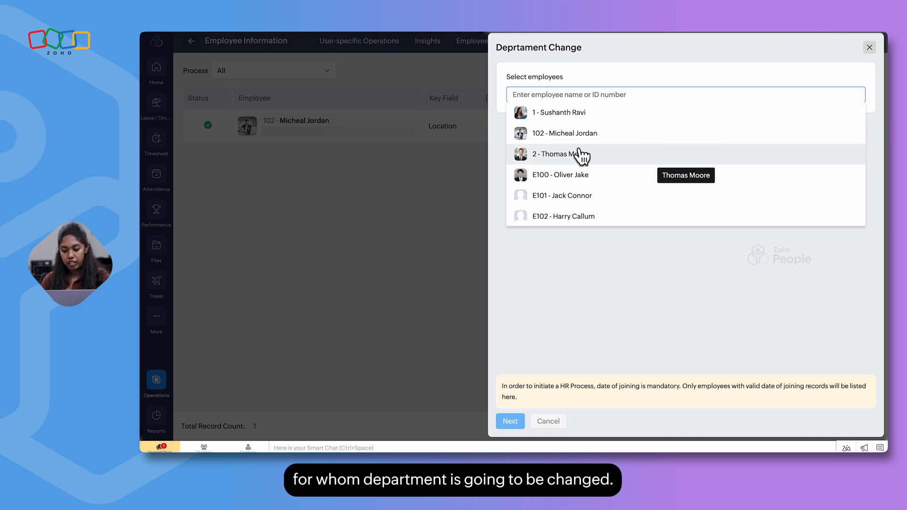
{"action": "left_click", "coordinate": [580, 174]}
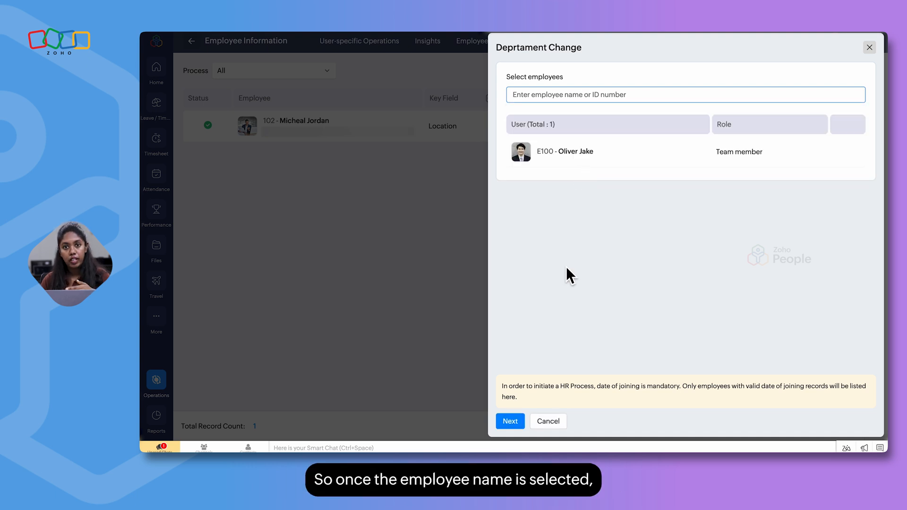
{"action": "left_click", "coordinate": [517, 421]}
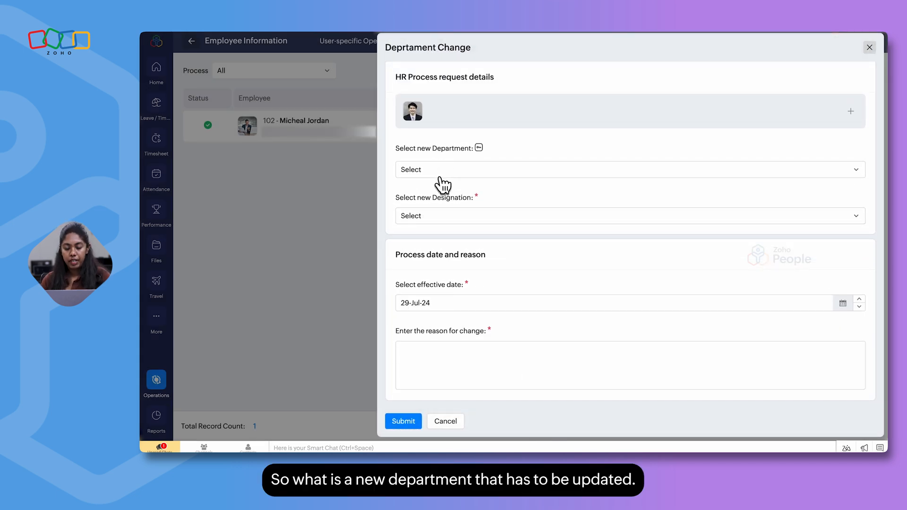
Set the request's new department to Marketing and the new designation to Vice President.
{"action": "left_click", "coordinate": [439, 175]}
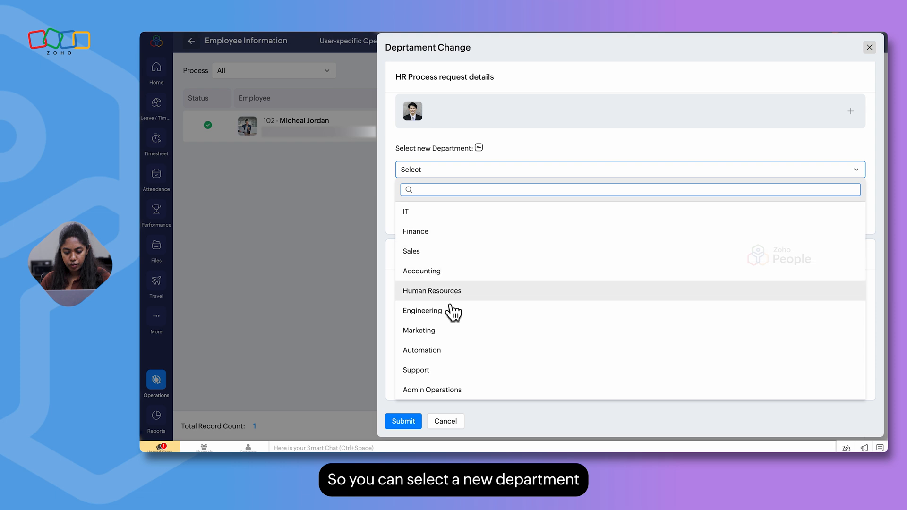
{"action": "left_click", "coordinate": [451, 334]}
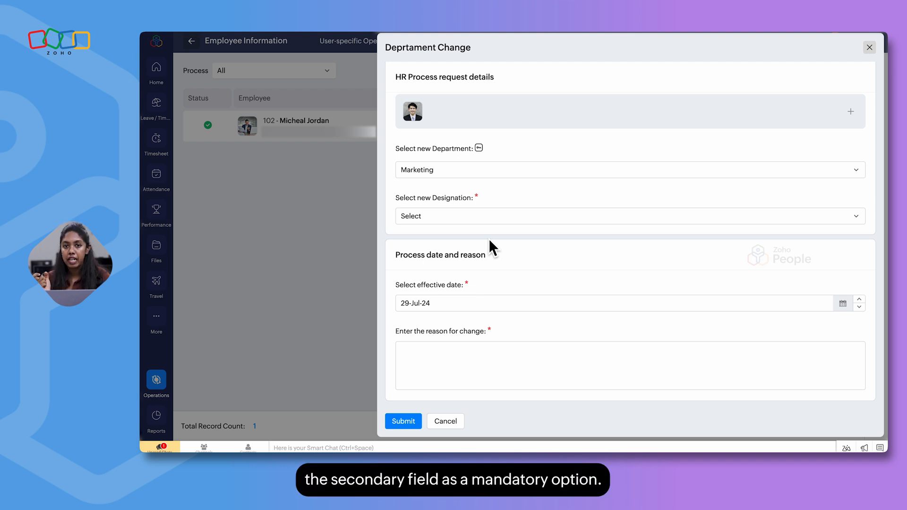
{"action": "left_click", "coordinate": [470, 218]}
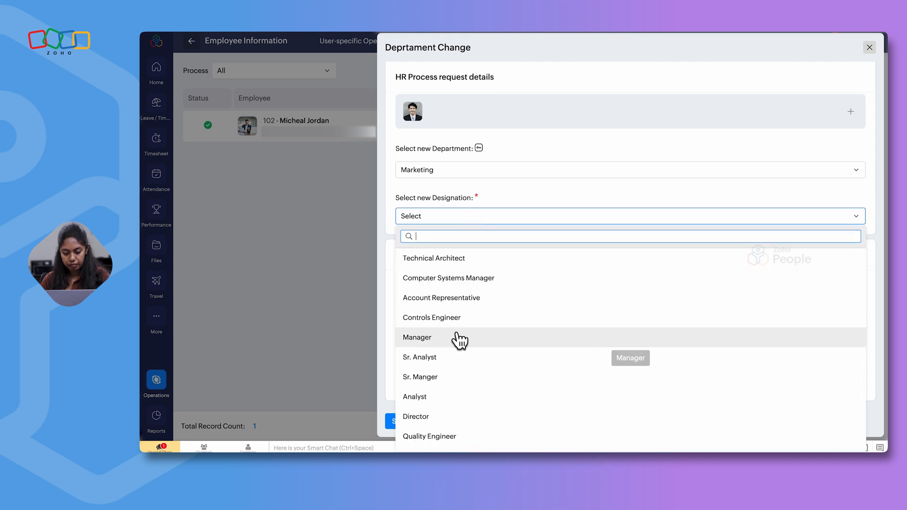
{"action": "scroll", "coordinate": [457, 397], "scroll_direction": "down", "scroll_amount": 2}
{"action": "scroll", "coordinate": [458, 397], "scroll_direction": "down", "scroll_amount": 3}
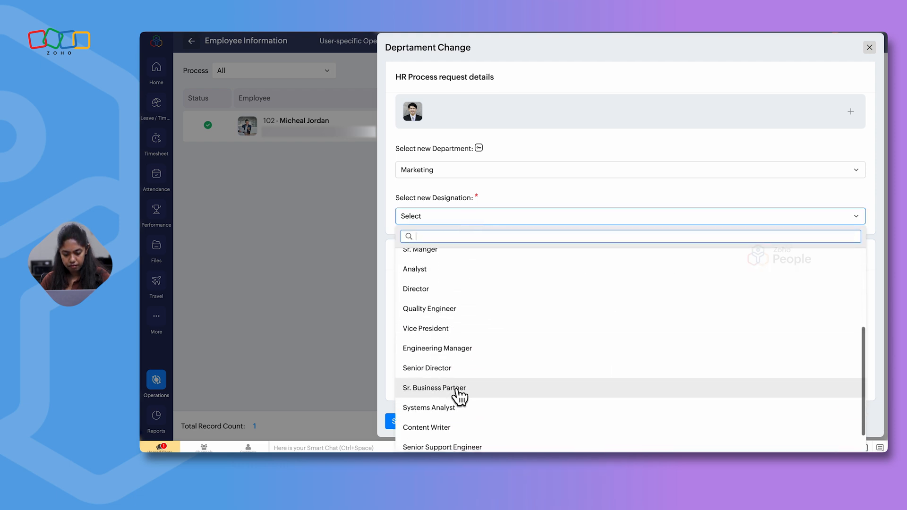
{"action": "scroll", "coordinate": [457, 425], "scroll_direction": "down", "scroll_amount": 1}
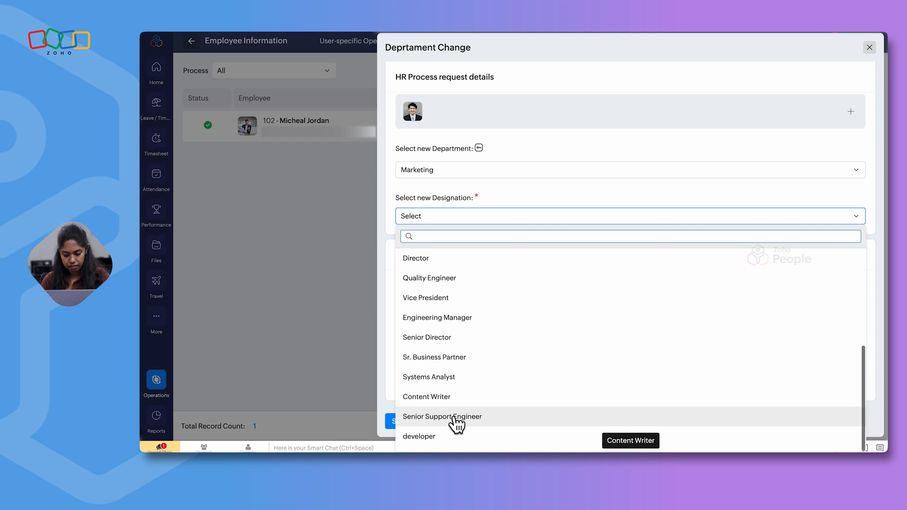
{"action": "left_click", "coordinate": [440, 310]}
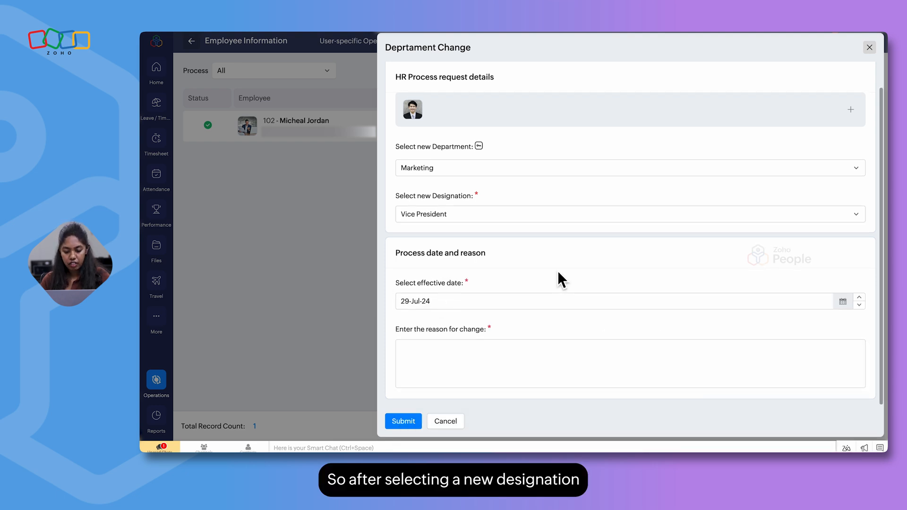
Set the effective date to 31-Jul-24, enter "Department Change" as the reason, and submit the request.
{"action": "left_click", "coordinate": [452, 311]}
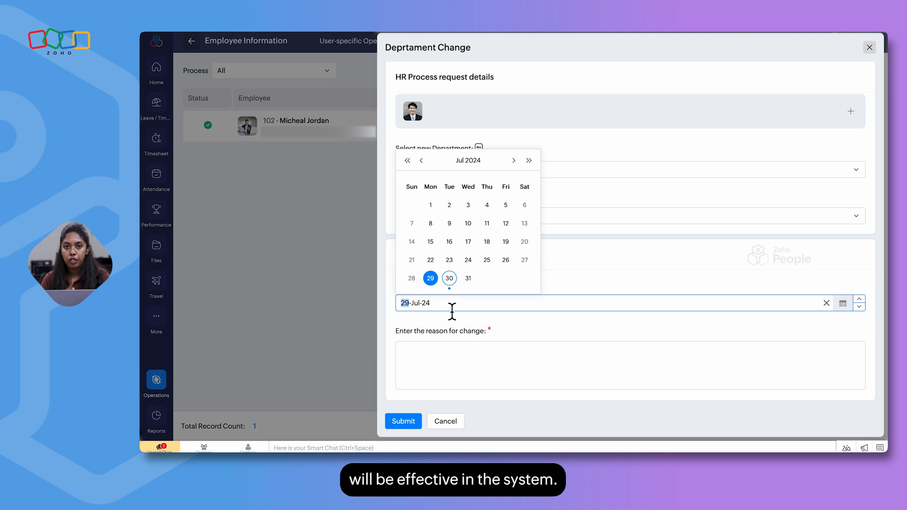
{"action": "left_click", "coordinate": [468, 279]}
{"action": "left_click", "coordinate": [473, 373]}
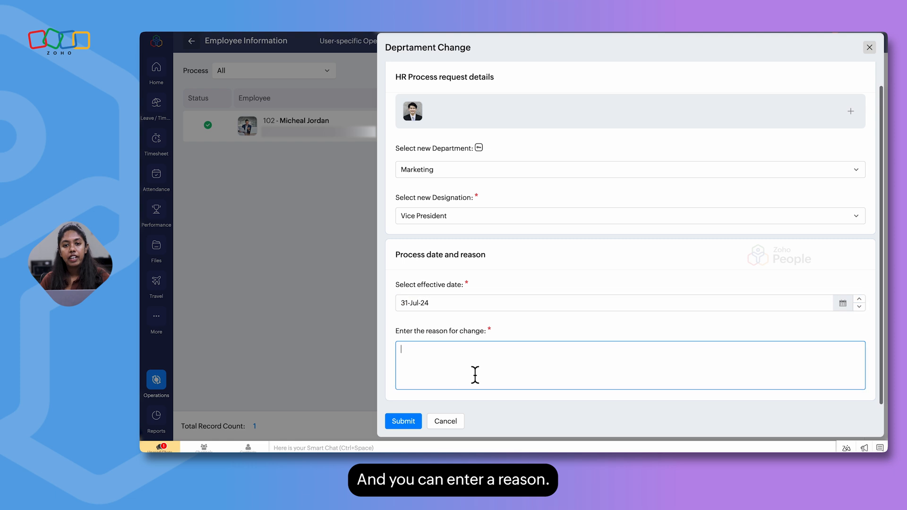
{"action": "type", "text": "Department"}
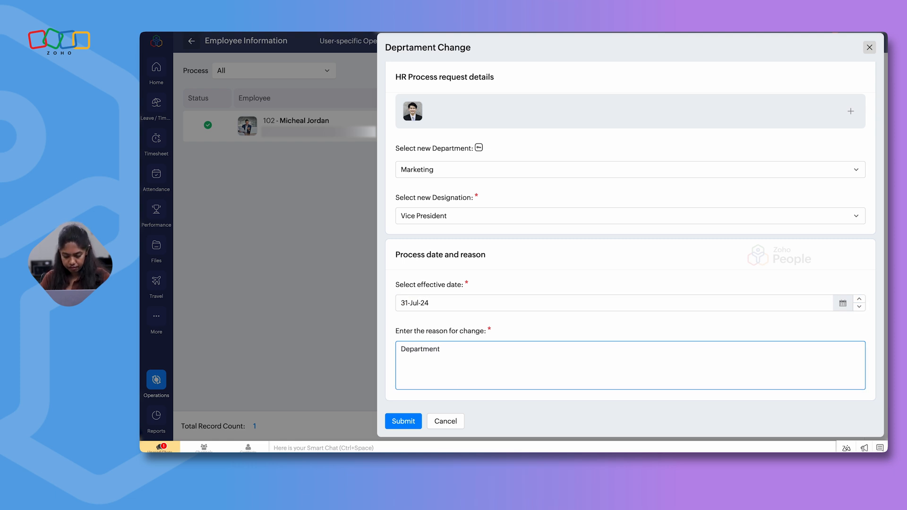
{"action": "type", "text": " Change"}
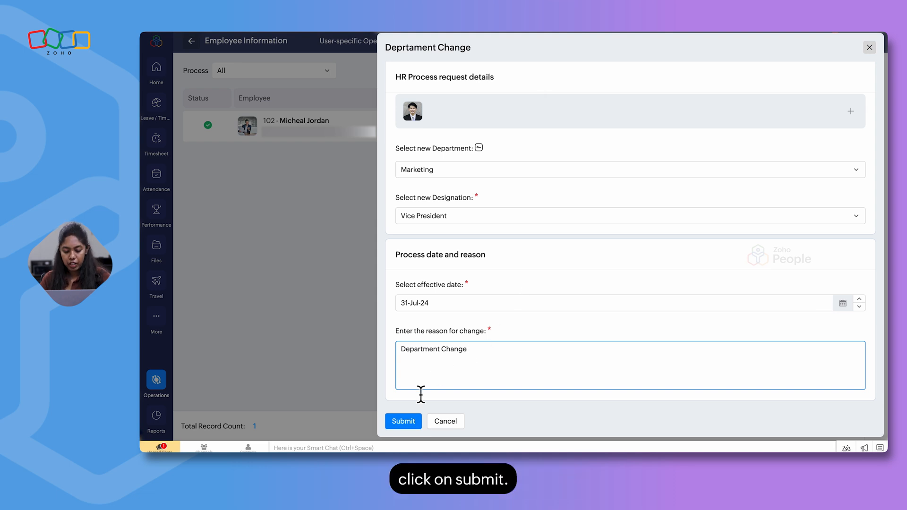
{"action": "left_click", "coordinate": [404, 421]}
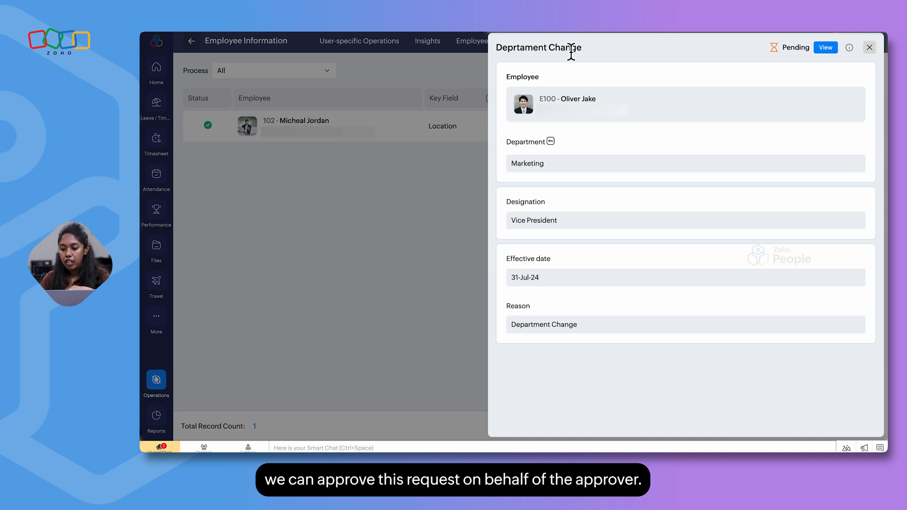
Approve the submitted department change request on behalf of the approver and return to the HR process records.
{"action": "left_click", "coordinate": [825, 47]}
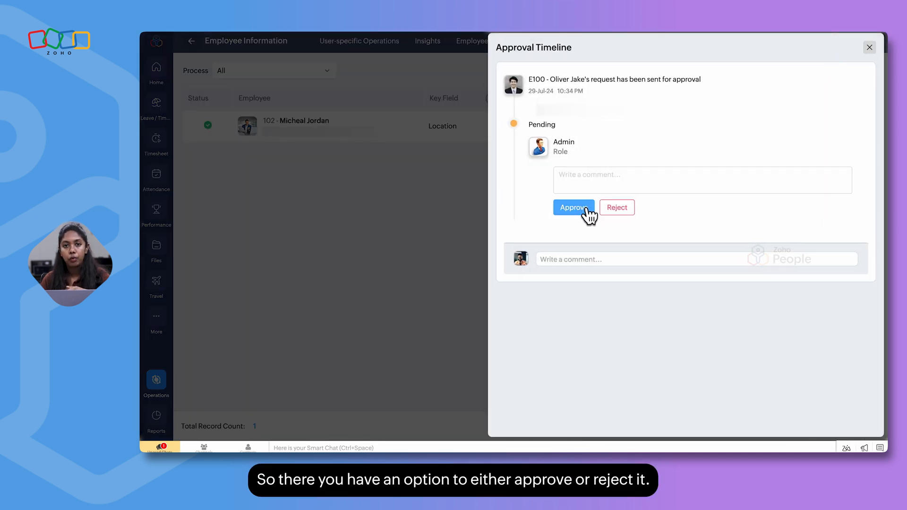
{"action": "left_click", "coordinate": [570, 208]}
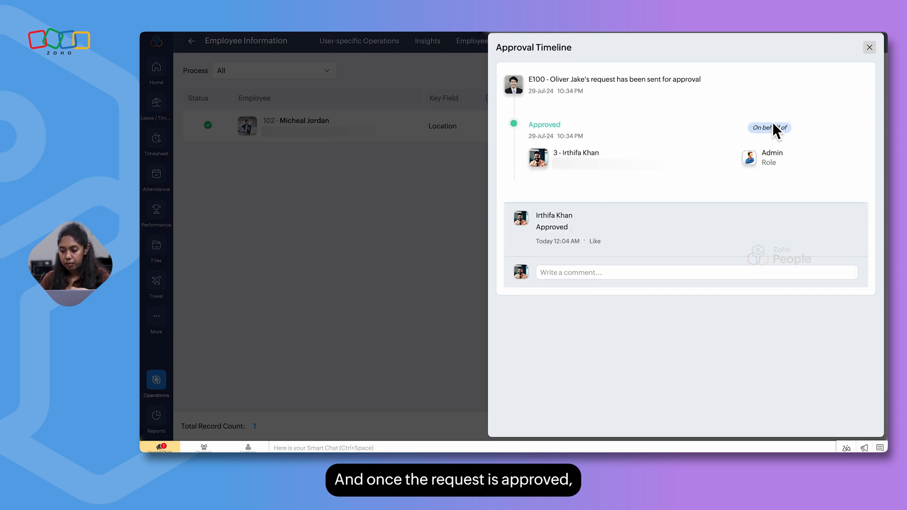
{"action": "left_click", "coordinate": [869, 47]}
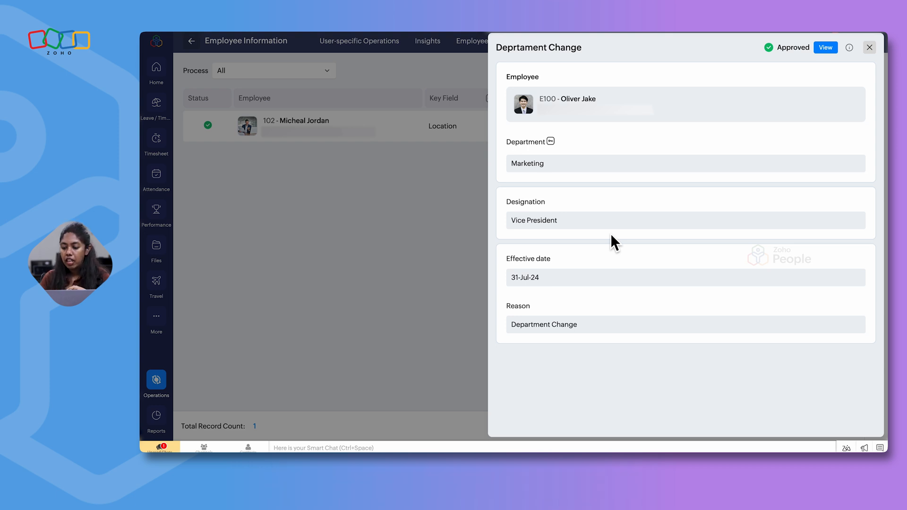
{"action": "left_click", "coordinate": [869, 48]}
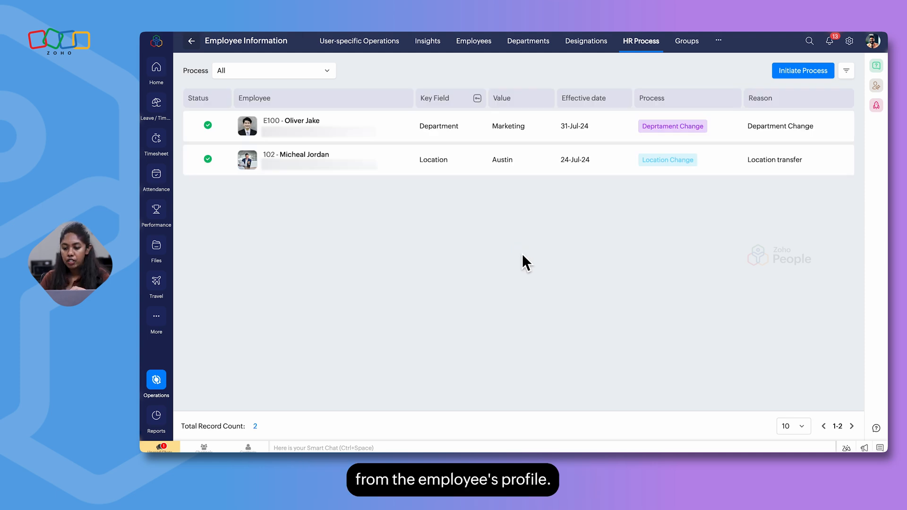
Search by ID for the employee with the Location Change record and examine the Career History in their profile.
{"action": "left_click", "coordinate": [809, 41]}
{"action": "type", "text": "102"}
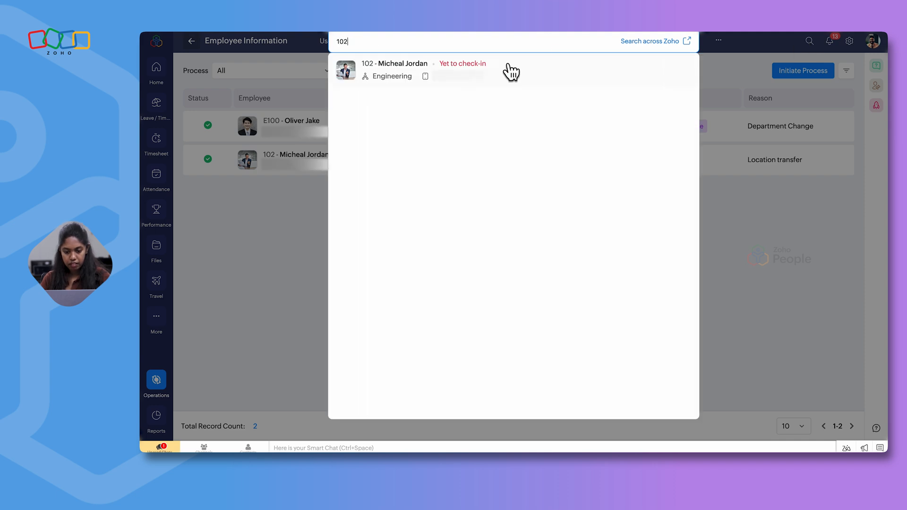
{"action": "left_click", "coordinate": [399, 72]}
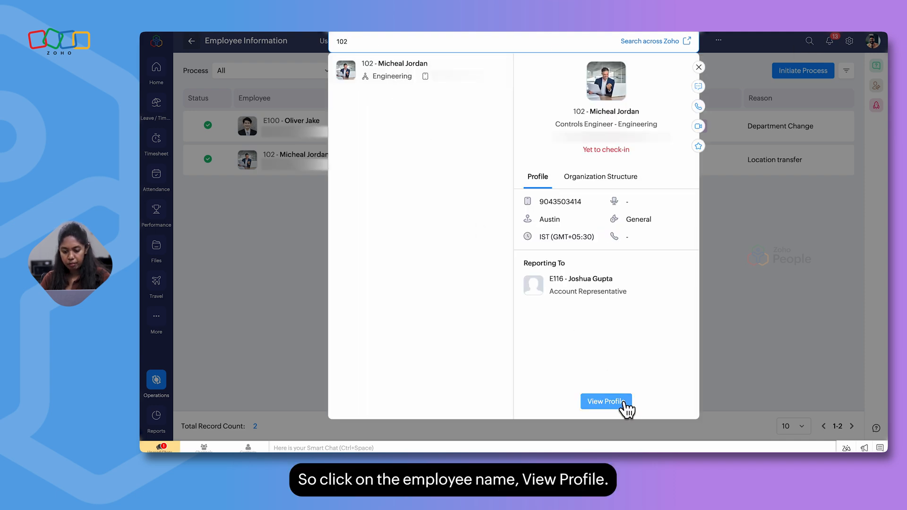
{"action": "left_click", "coordinate": [616, 405]}
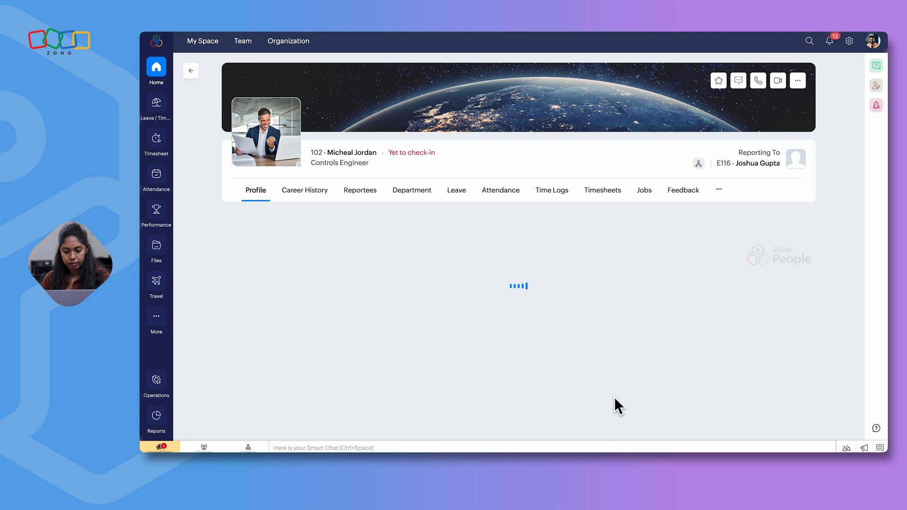
{"action": "left_click", "coordinate": [296, 198]}
{"action": "scroll", "coordinate": [488, 296], "scroll_direction": "down", "scroll_amount": 3}
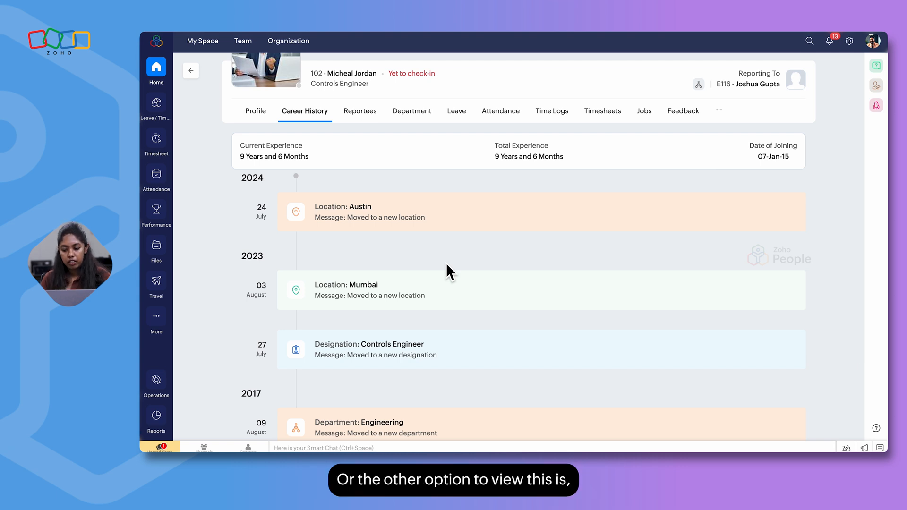
Look up the same employee by ID in User-specific Operations and view their HR Process records.
{"action": "left_click", "coordinate": [191, 70]}
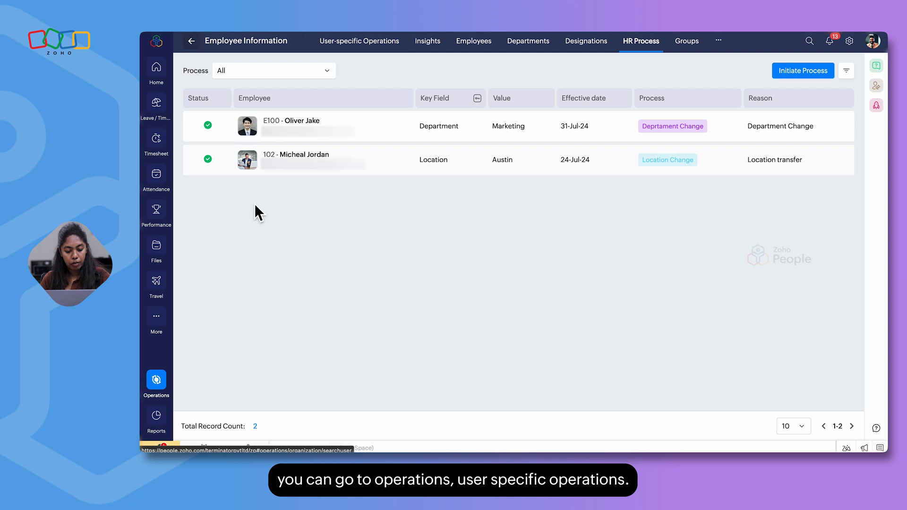
{"action": "left_click", "coordinate": [369, 42]}
{"action": "left_click", "coordinate": [389, 90]}
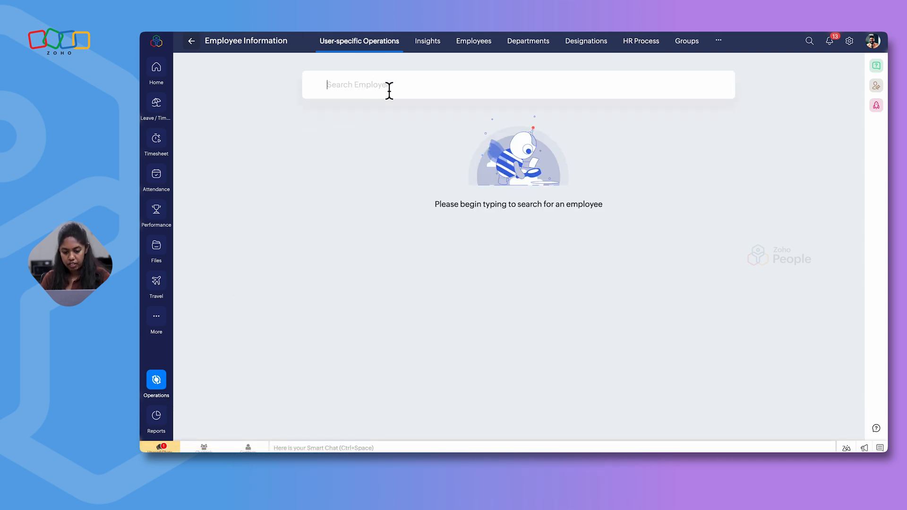
{"action": "type", "text": "102"}
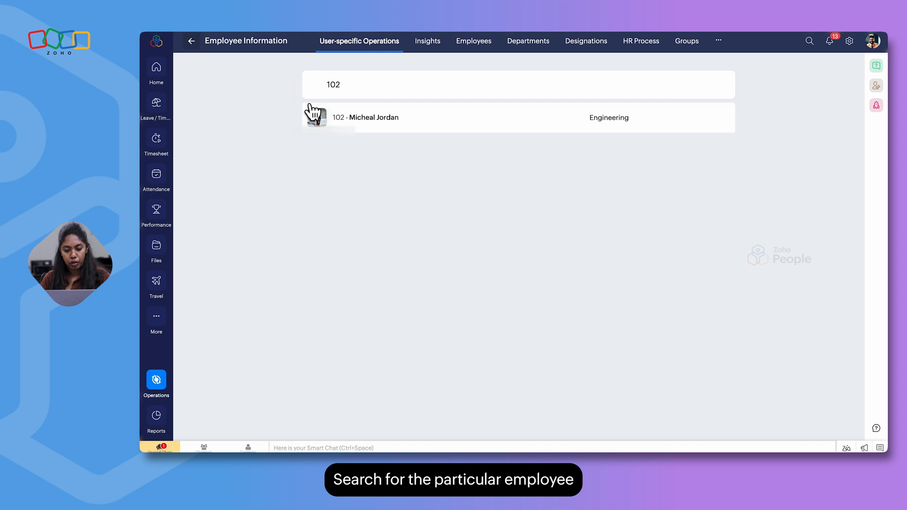
{"action": "left_click", "coordinate": [370, 121]}
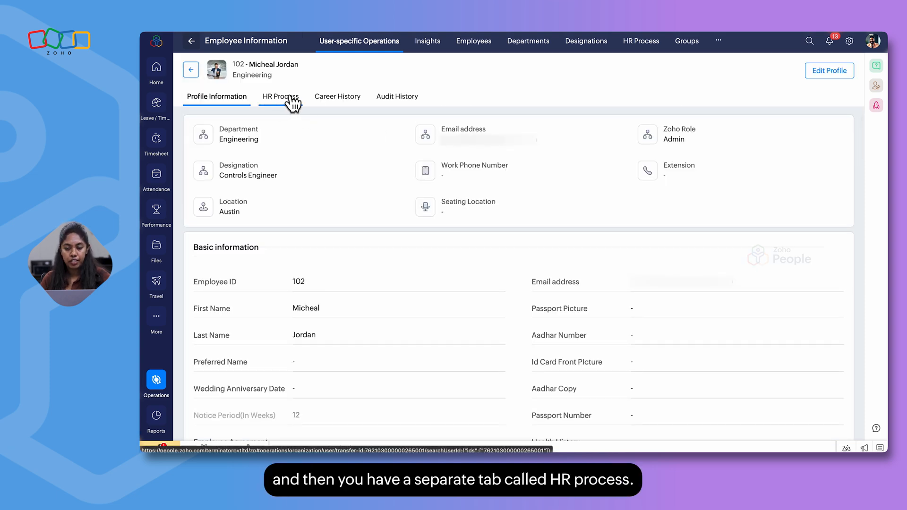
{"action": "left_click", "coordinate": [290, 97]}
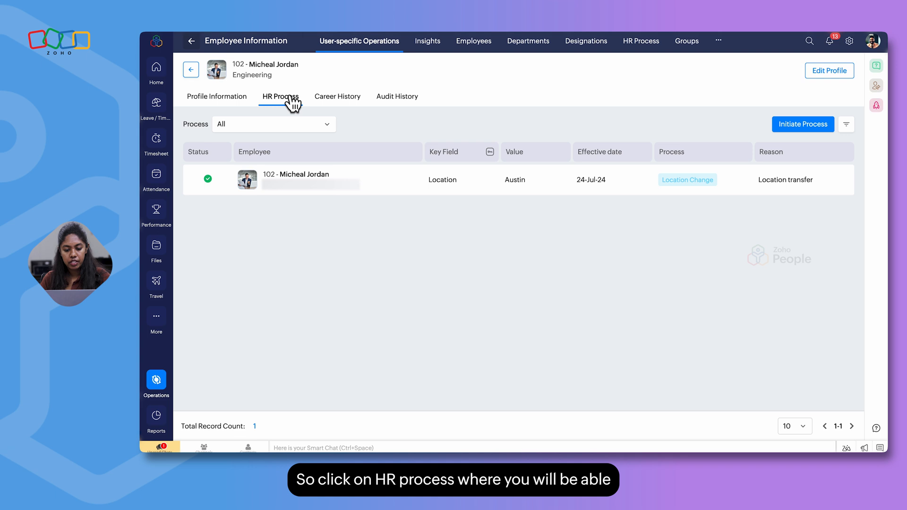